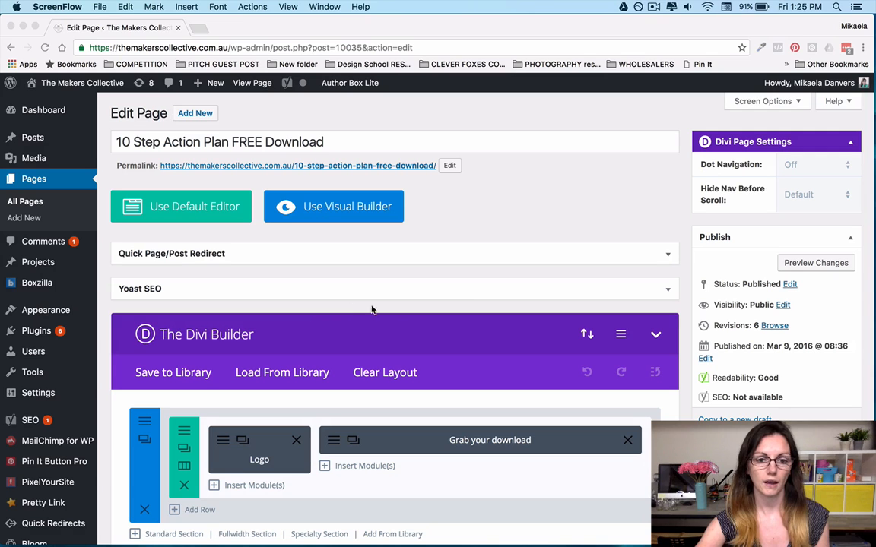
Review the sections, rows and modules that make up the 10 Step Action Plan FREE Download page layout.
{"action": "scroll", "coordinate": [389, 345], "scroll_direction": "down", "scroll_amount": 3}
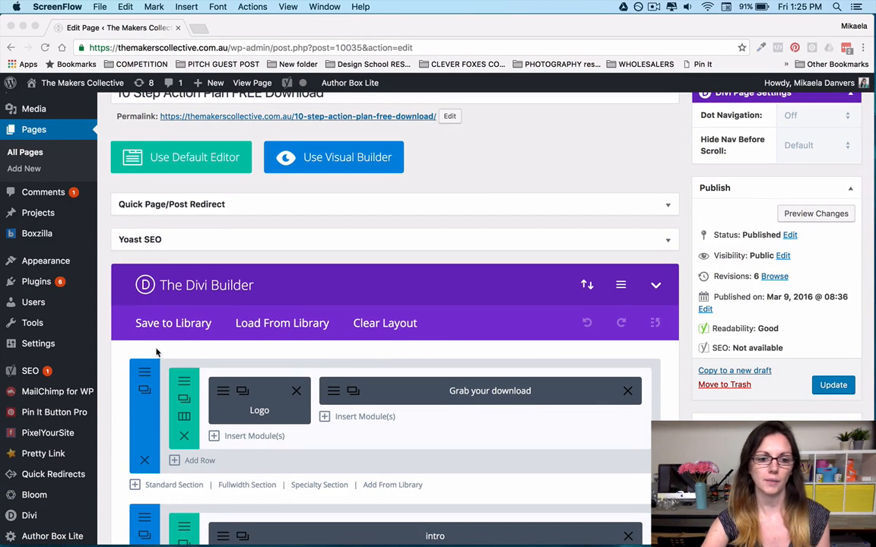
{"action": "scroll", "coordinate": [157, 352], "scroll_direction": "down", "scroll_amount": 5}
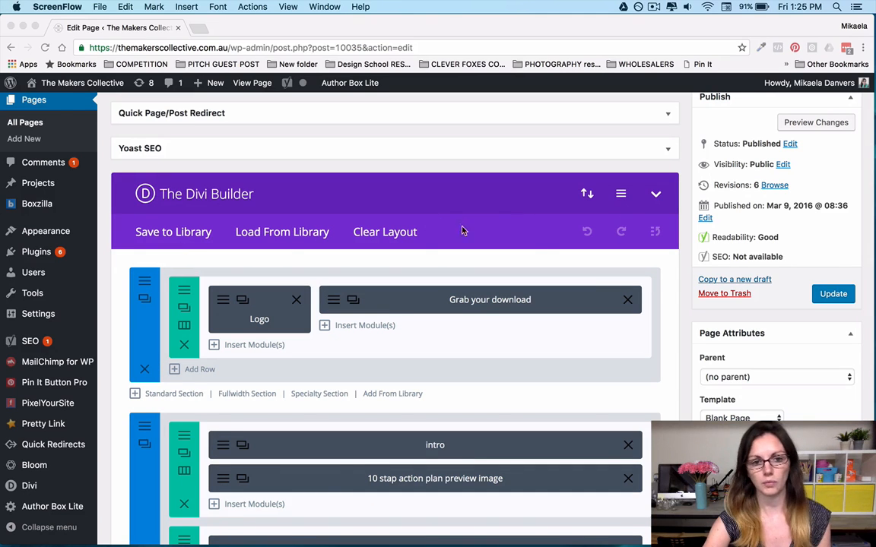
{"action": "scroll", "coordinate": [414, 312], "scroll_direction": "down", "scroll_amount": 6}
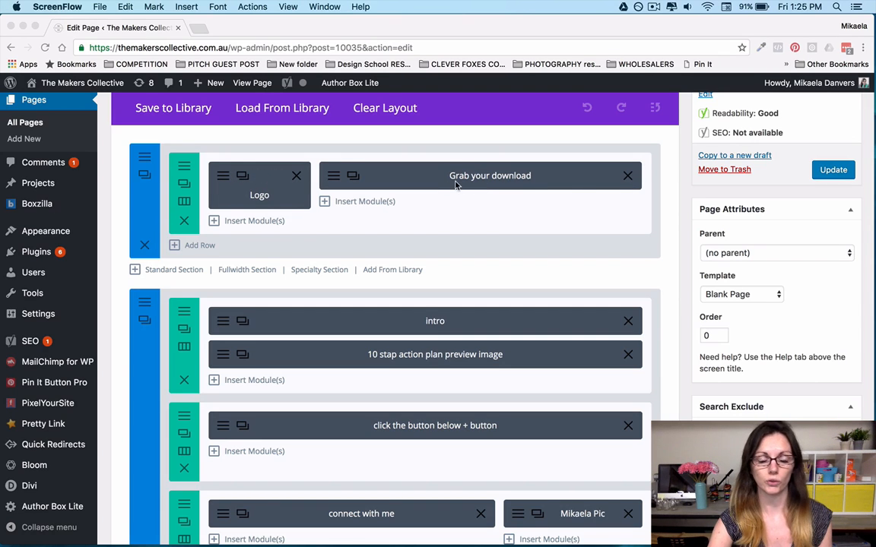
{"action": "scroll", "coordinate": [298, 216], "scroll_direction": "down", "scroll_amount": 1}
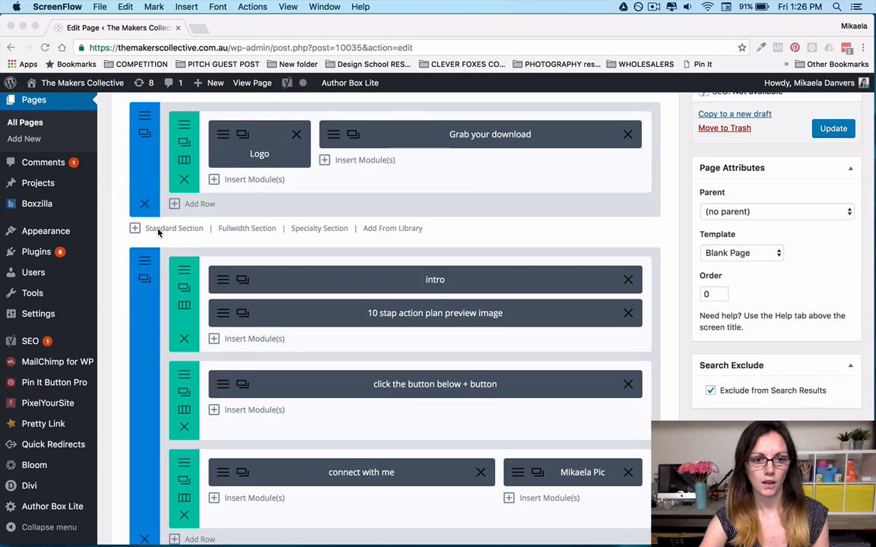
{"action": "scroll", "coordinate": [141, 204], "scroll_direction": "down", "scroll_amount": 4}
{"action": "scroll", "coordinate": [157, 233], "scroll_direction": "up", "scroll_amount": 3}
{"action": "scroll", "coordinate": [158, 233], "scroll_direction": "up", "scroll_amount": 2}
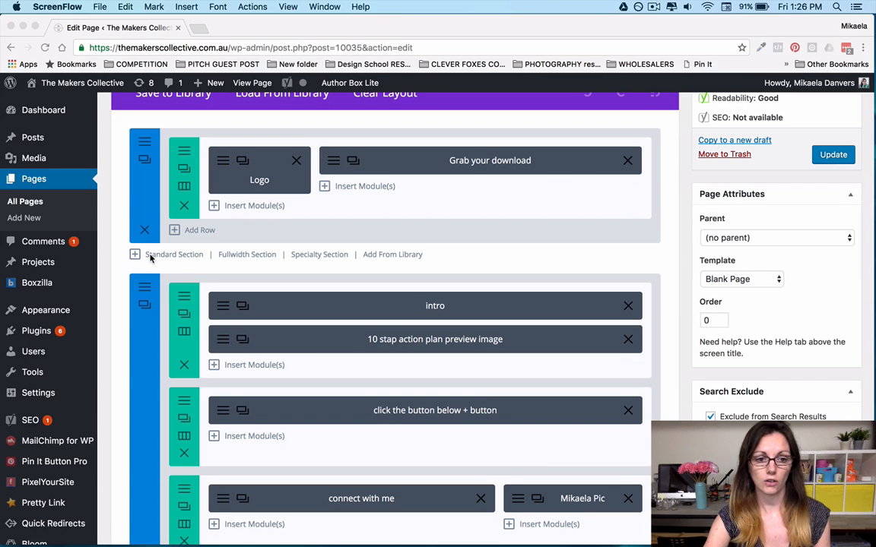
Add a standard section below the header section with a 2/3 and 1/3 column row.
{"action": "left_click", "coordinate": [160, 256]}
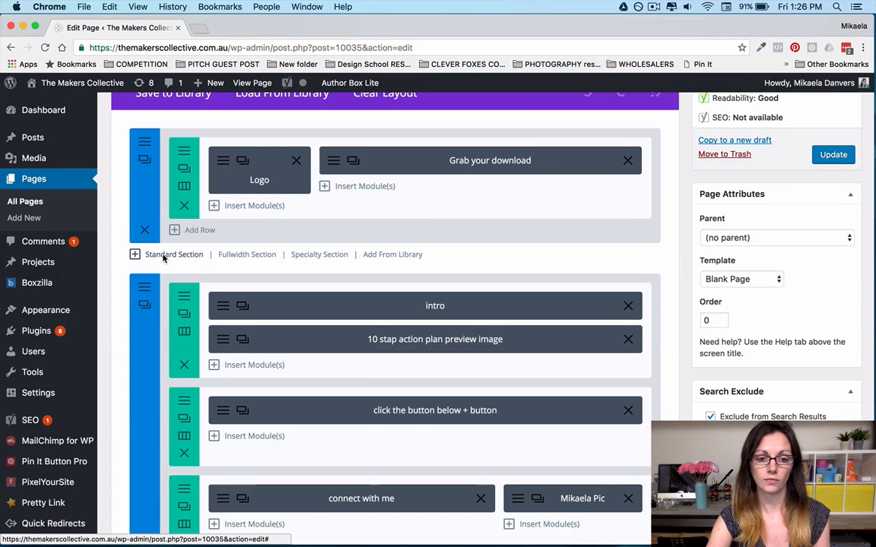
{"action": "left_click", "coordinate": [164, 256]}
{"action": "scroll", "coordinate": [340, 270], "scroll_direction": "down", "scroll_amount": 1}
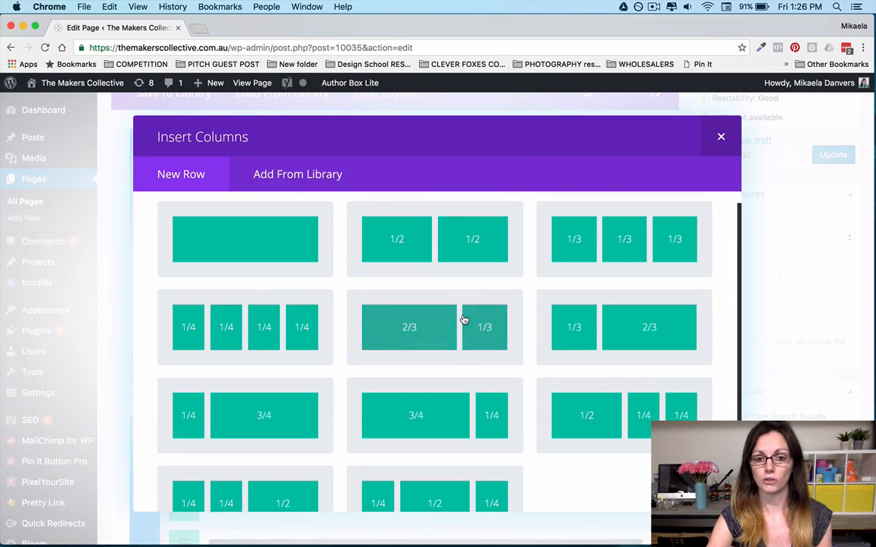
{"action": "scroll", "coordinate": [348, 319], "scroll_direction": "down", "scroll_amount": 1}
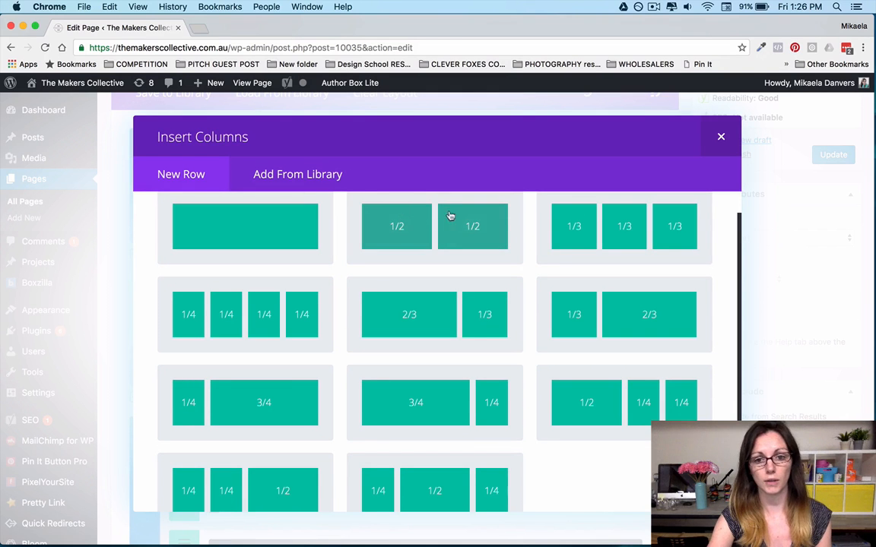
{"action": "scroll", "coordinate": [436, 298], "scroll_direction": "down", "scroll_amount": 3}
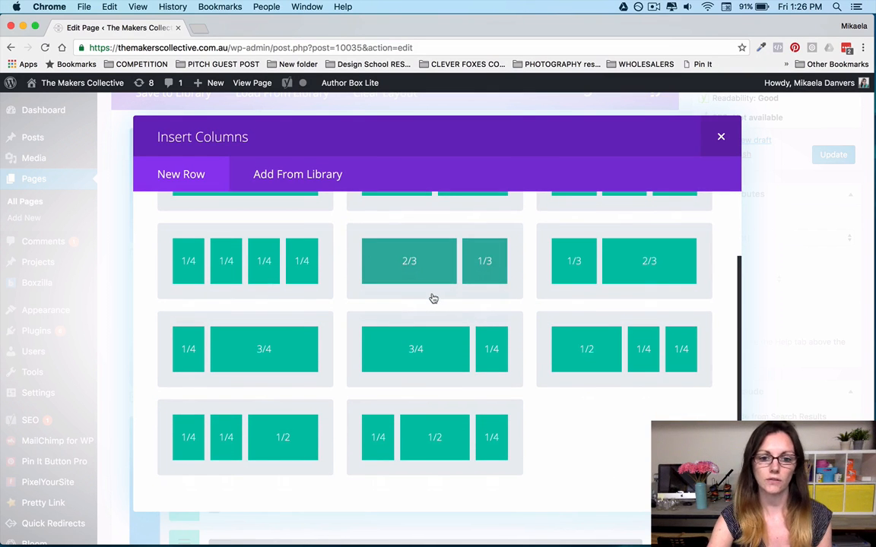
{"action": "scroll", "coordinate": [385, 299], "scroll_direction": "up", "scroll_amount": 5}
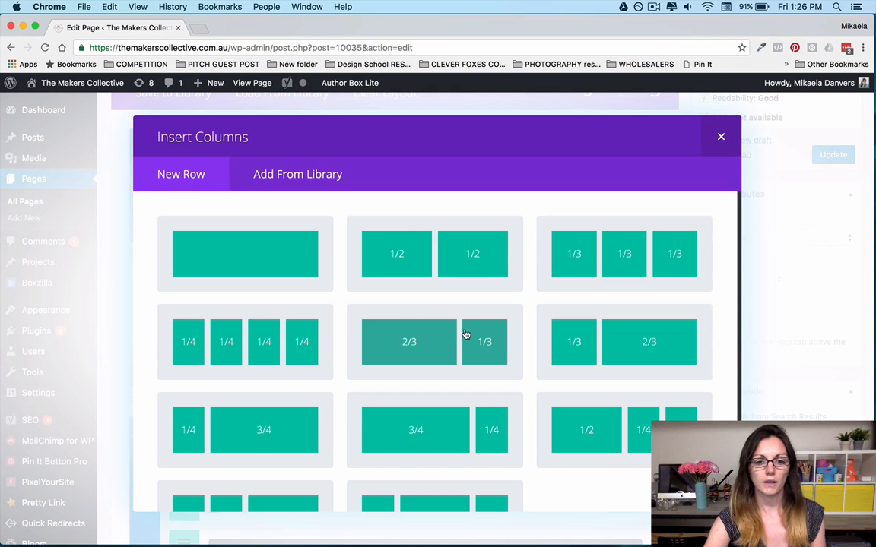
{"action": "left_click", "coordinate": [436, 337]}
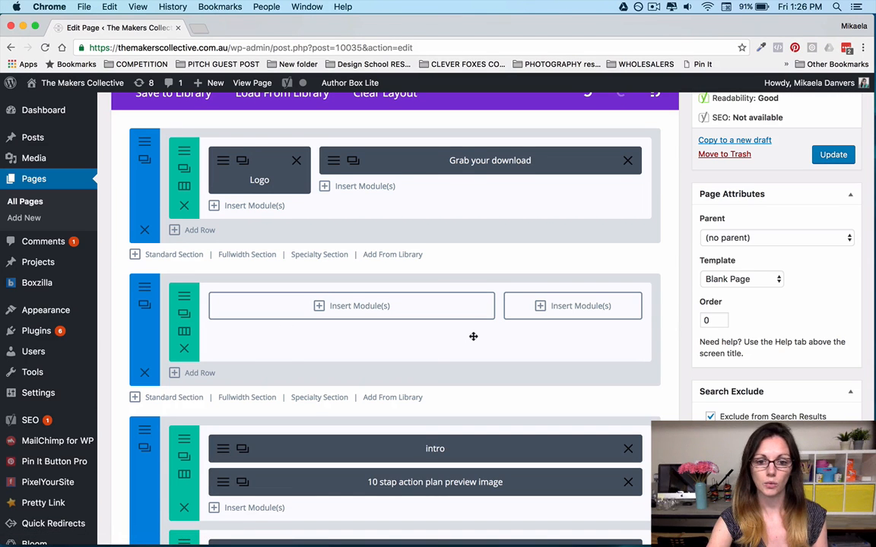
Insert a Text module into the 2/3 column of the new section.
{"action": "left_click", "coordinate": [351, 306]}
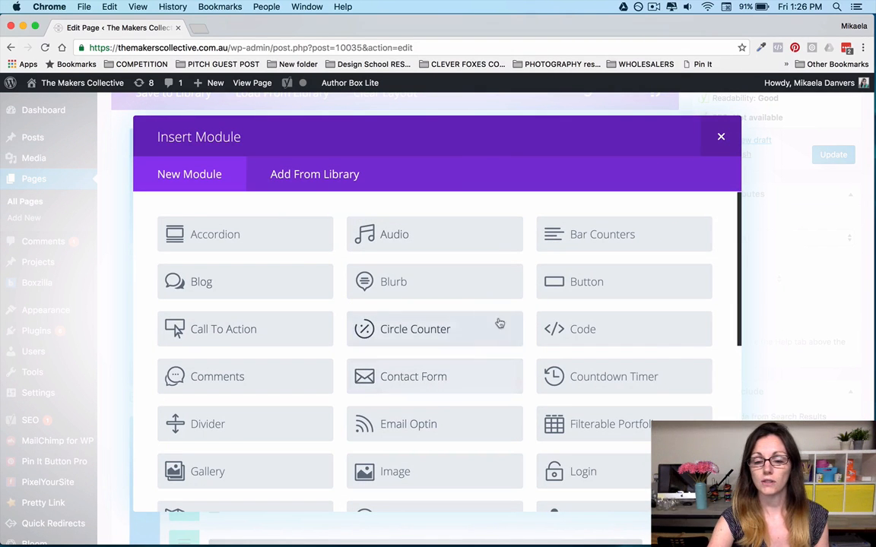
{"action": "scroll", "coordinate": [523, 351], "scroll_direction": "down", "scroll_amount": 3}
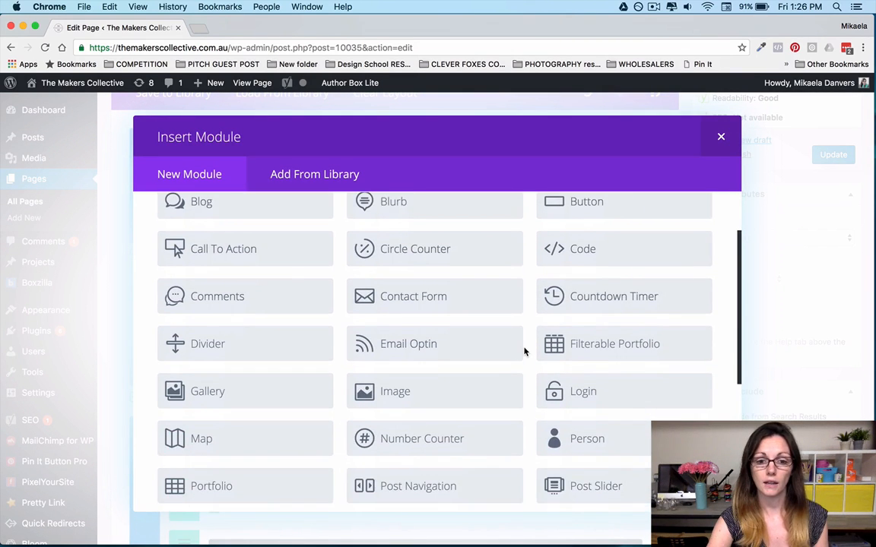
{"action": "scroll", "coordinate": [524, 351], "scroll_direction": "down", "scroll_amount": 2}
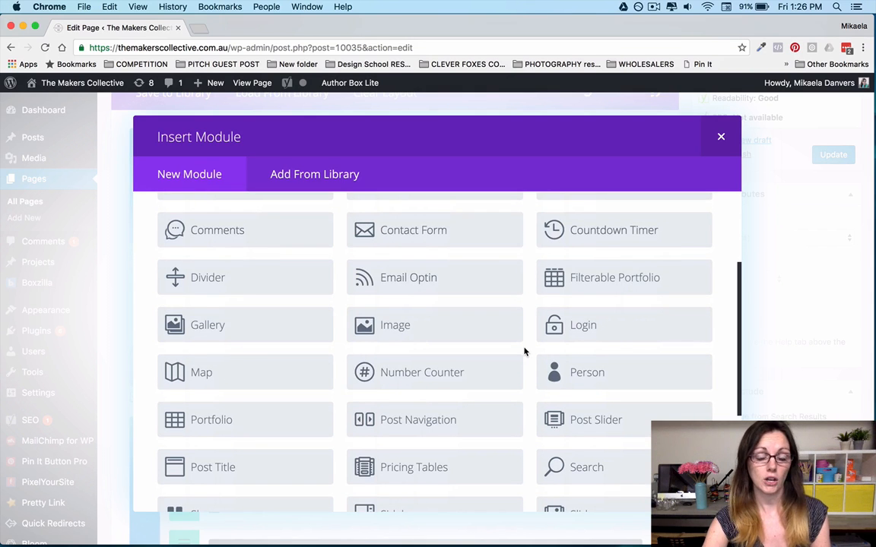
{"action": "scroll", "coordinate": [524, 351], "scroll_direction": "down", "scroll_amount": 6}
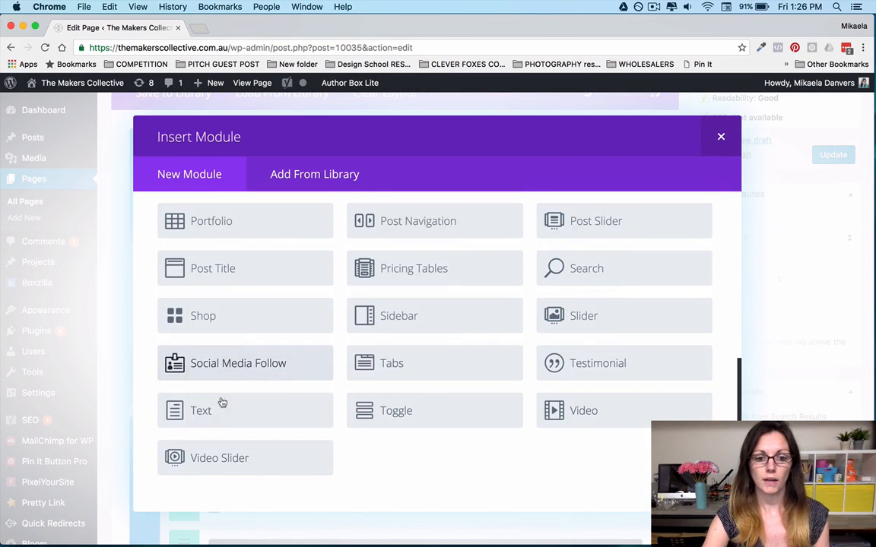
{"action": "left_click", "coordinate": [239, 412]}
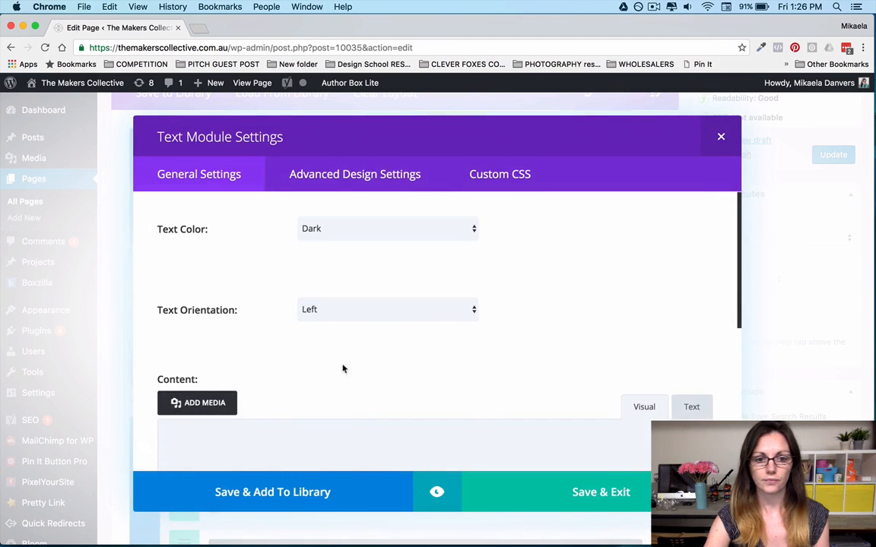
Check the Text module's content editor in both Text and Visual modes, and save the module without content.
{"action": "scroll", "coordinate": [395, 376], "scroll_direction": "down", "scroll_amount": 4}
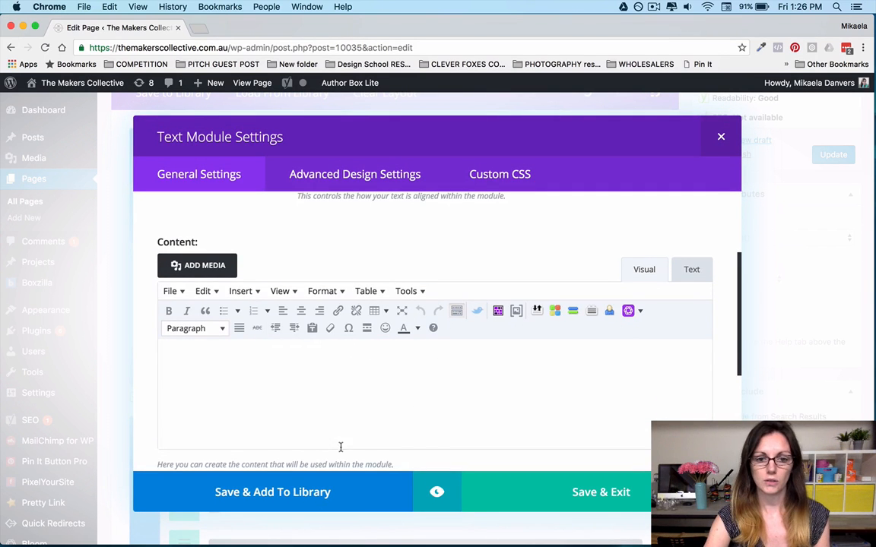
{"action": "left_click", "coordinate": [361, 399]}
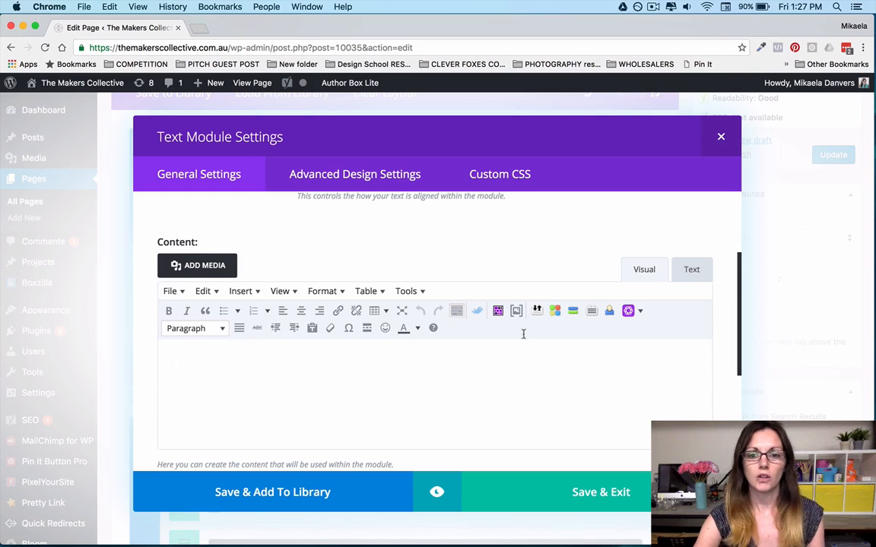
{"action": "left_click", "coordinate": [692, 270]}
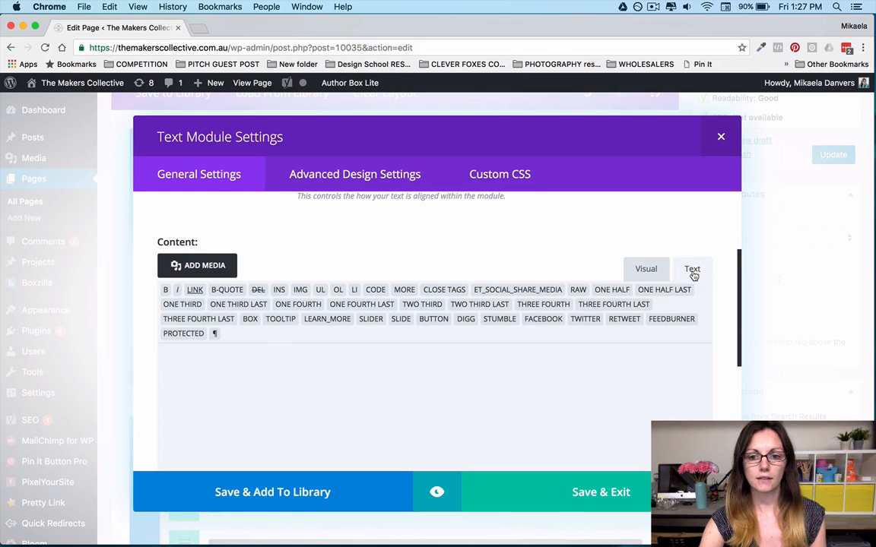
{"action": "left_click", "coordinate": [644, 269]}
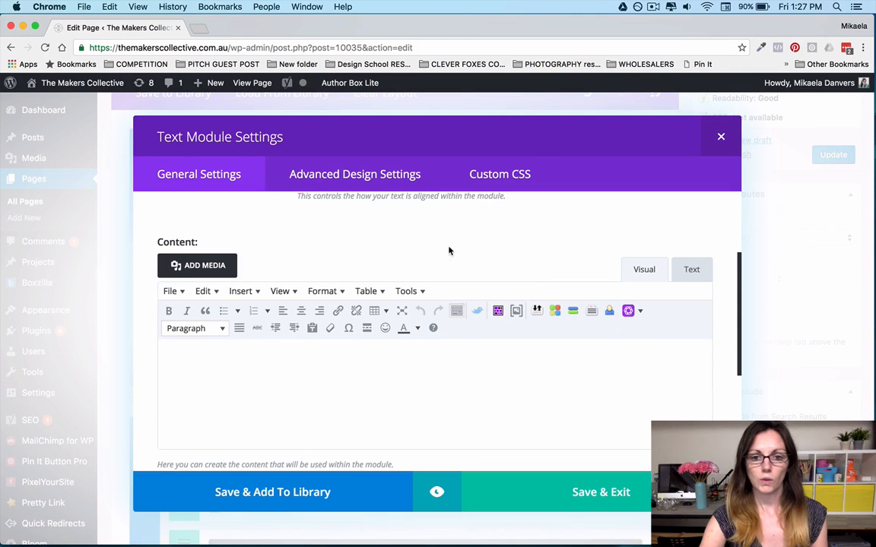
{"action": "left_click", "coordinate": [586, 495]}
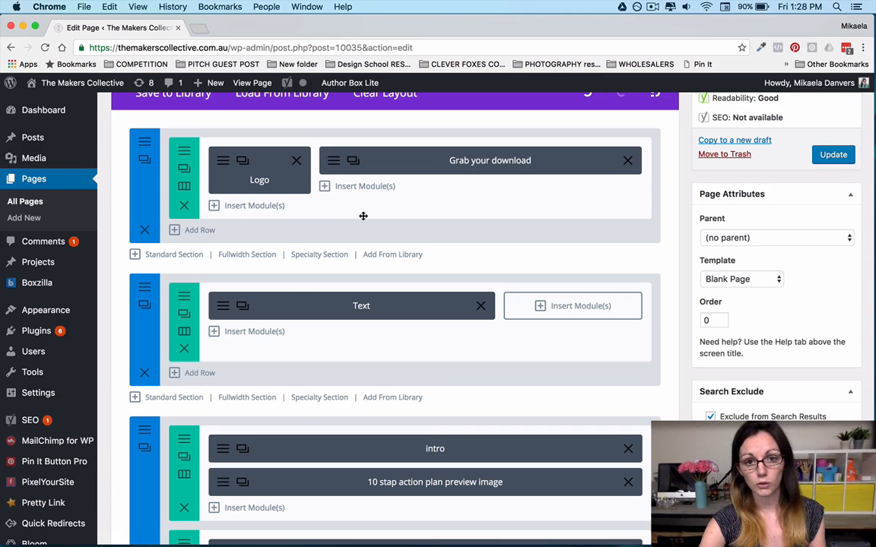
Delete the new section below the header section together with its row and Text module.
{"action": "left_click", "coordinate": [143, 373]}
{"action": "scroll", "coordinate": [142, 375], "scroll_direction": "down", "scroll_amount": 1}
{"action": "scroll", "coordinate": [143, 376], "scroll_direction": "down", "scroll_amount": 5}
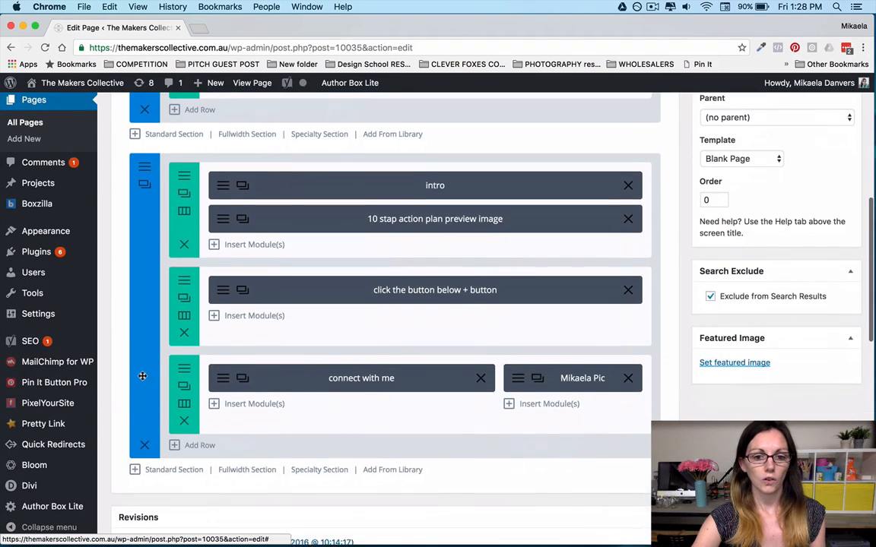
Preview the page changes and compare the previewed header with the Logo and Grab your download modules in the builder.
{"action": "scroll", "coordinate": [146, 378], "scroll_direction": "up", "scroll_amount": 4}
{"action": "scroll", "coordinate": [145, 378], "scroll_direction": "up", "scroll_amount": 7}
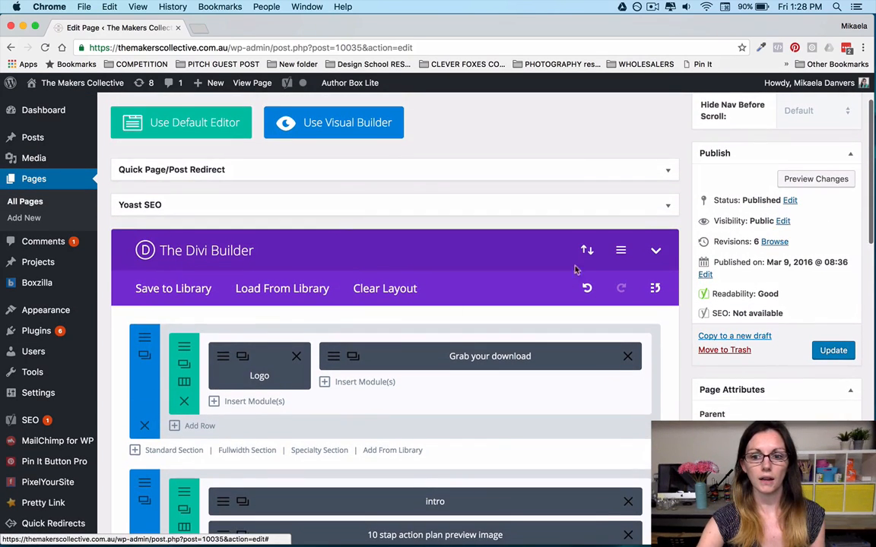
{"action": "left_click", "coordinate": [803, 181]}
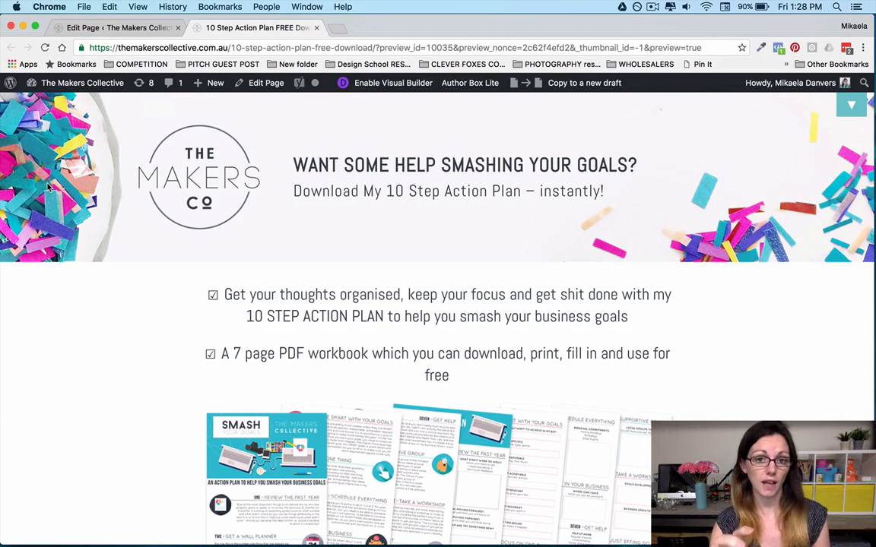
{"action": "left_click", "coordinate": [93, 29]}
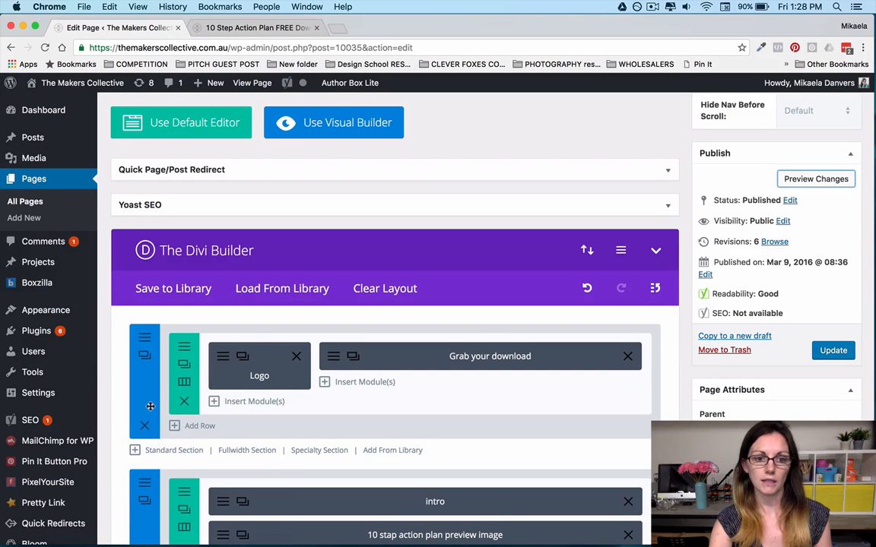
{"action": "key", "text": "ctrl+Tab"}
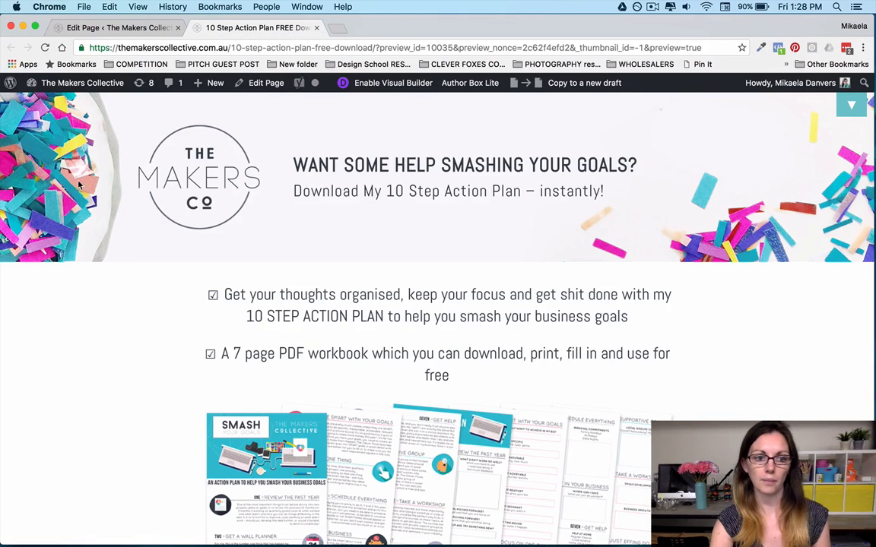
{"action": "left_click", "coordinate": [120, 27]}
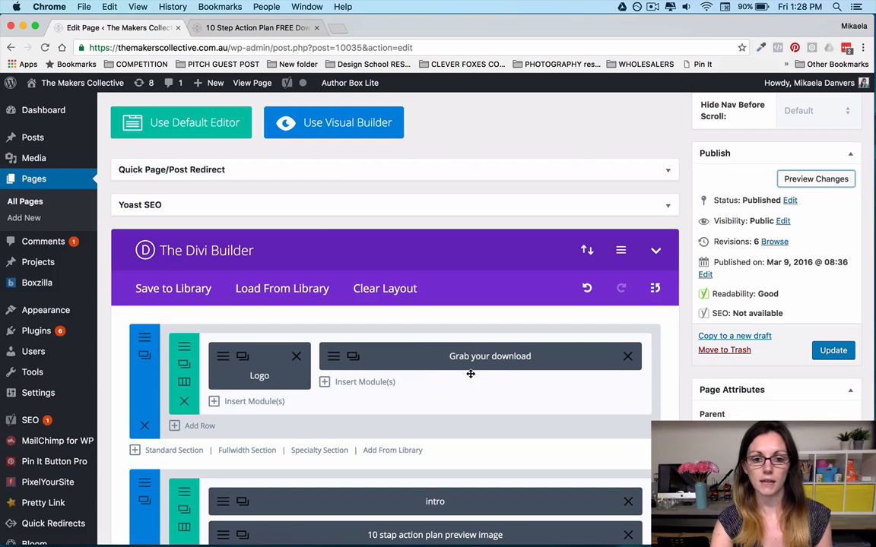
{"action": "left_click", "coordinate": [226, 25]}
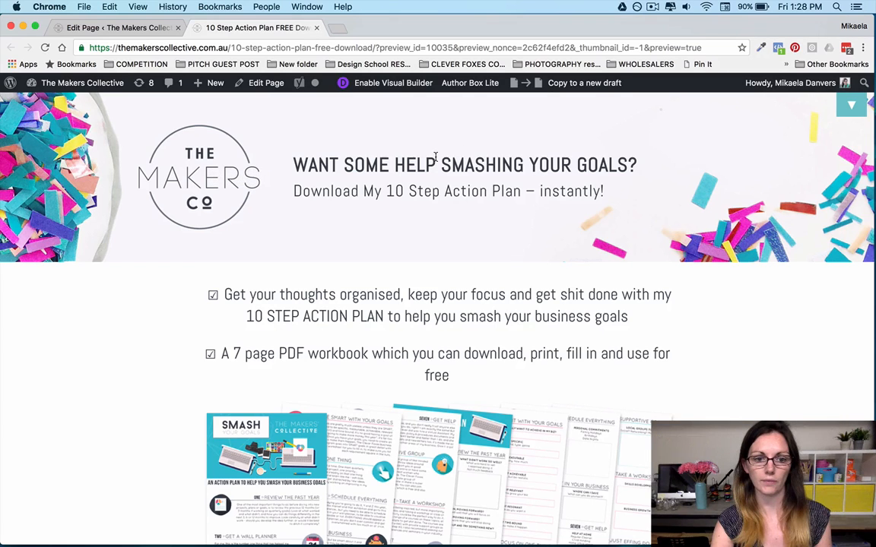
Compare the previewed content below the header with the builder section containing the intro, preview image, button and connect with me modules.
{"action": "scroll", "coordinate": [411, 213], "scroll_direction": "down", "scroll_amount": 1}
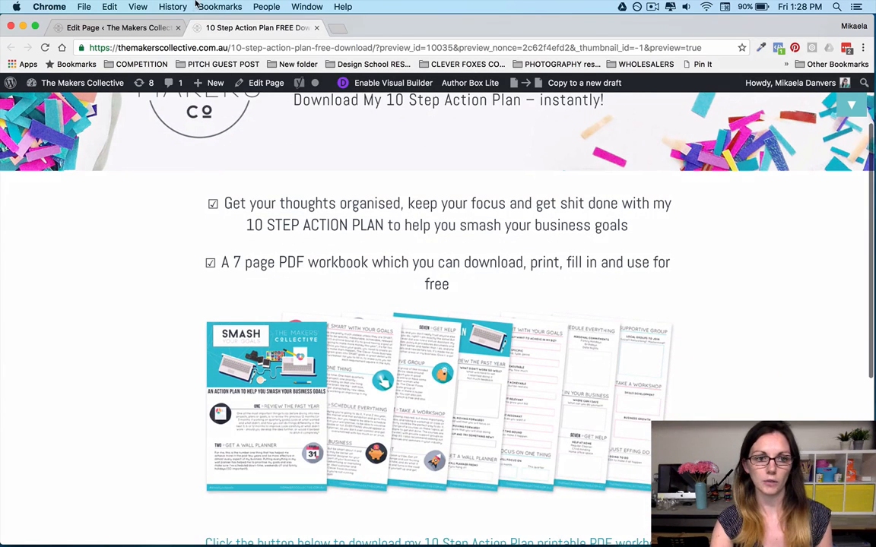
{"action": "left_click", "coordinate": [120, 27]}
{"action": "scroll", "coordinate": [331, 304], "scroll_direction": "down", "scroll_amount": 2}
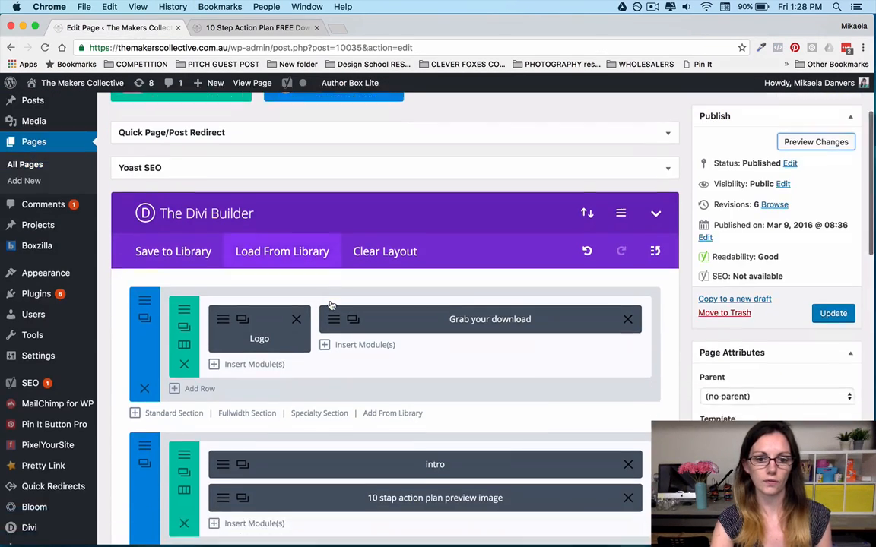
{"action": "scroll", "coordinate": [327, 301], "scroll_direction": "down", "scroll_amount": 1}
{"action": "scroll", "coordinate": [155, 435], "scroll_direction": "down", "scroll_amount": 3}
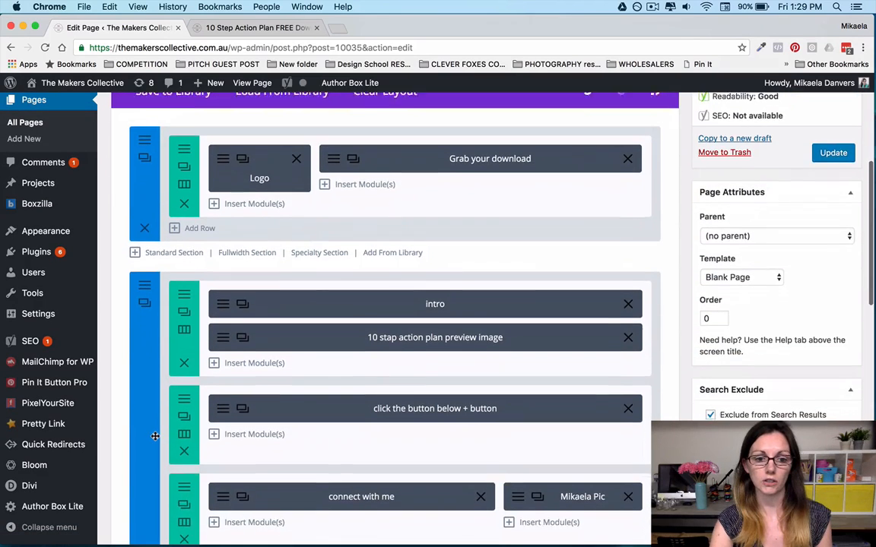
{"action": "scroll", "coordinate": [156, 418], "scroll_direction": "down", "scroll_amount": 2}
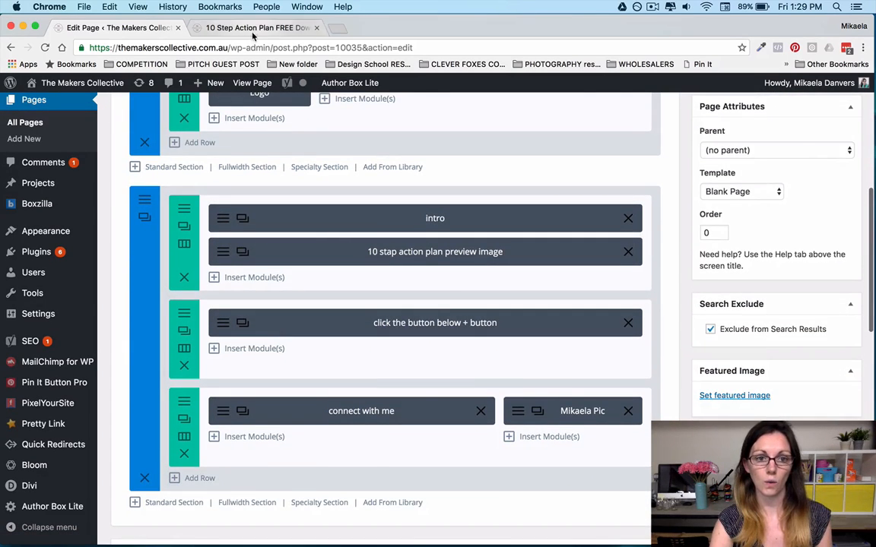
{"action": "left_click", "coordinate": [254, 30]}
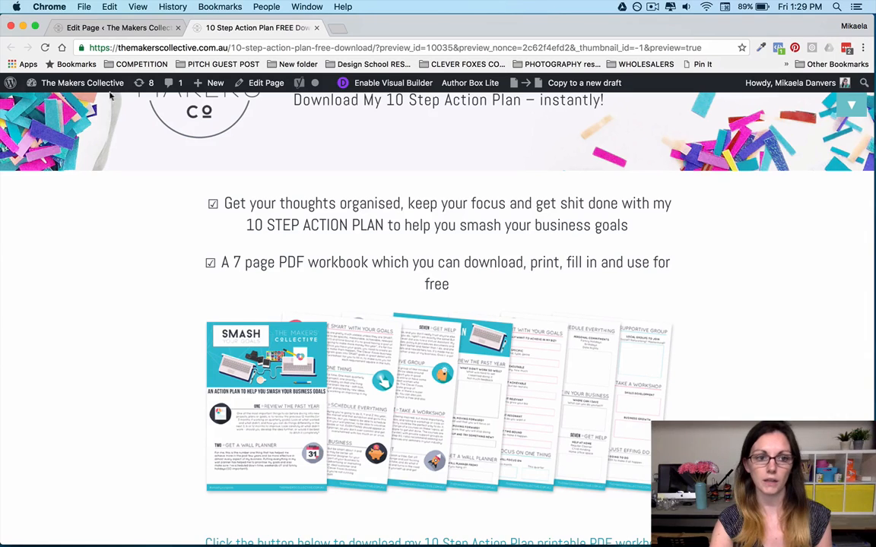
{"action": "left_click", "coordinate": [106, 28]}
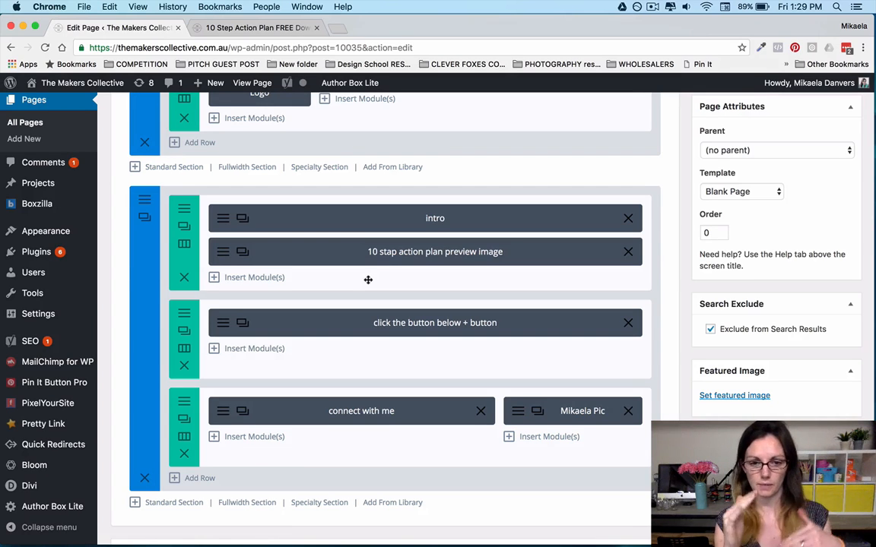
{"action": "left_click", "coordinate": [242, 24]}
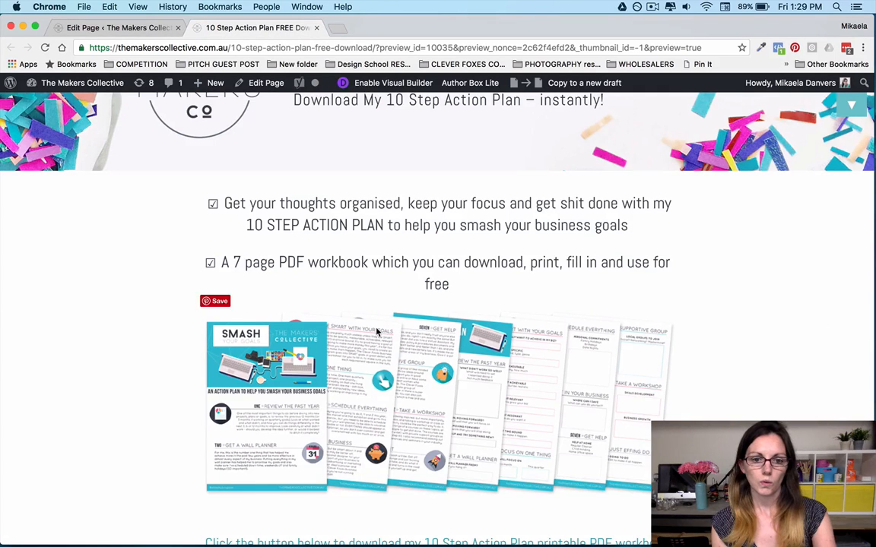
Compare the intro, workbook image and download button in the page preview with the matching module rows in the builder.
{"action": "scroll", "coordinate": [377, 333], "scroll_direction": "down", "scroll_amount": 2}
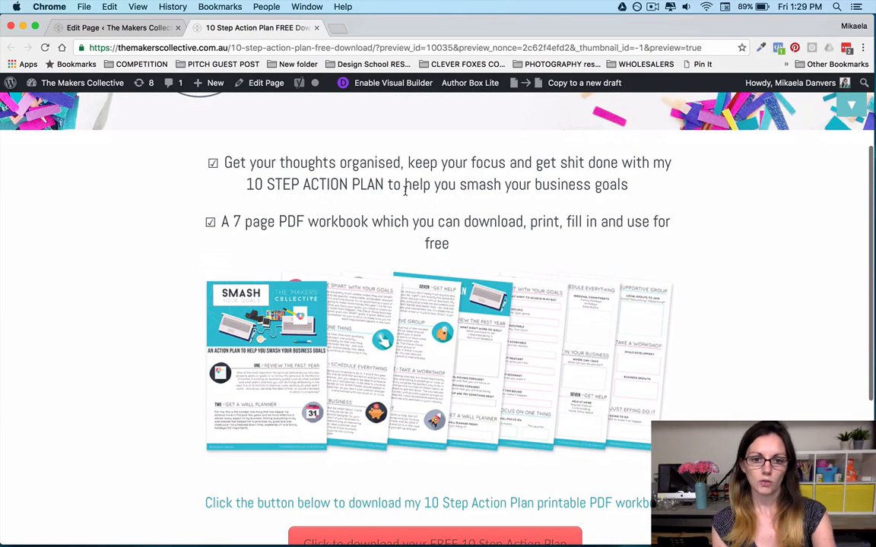
{"action": "scroll", "coordinate": [434, 328], "scroll_direction": "down", "scroll_amount": 3}
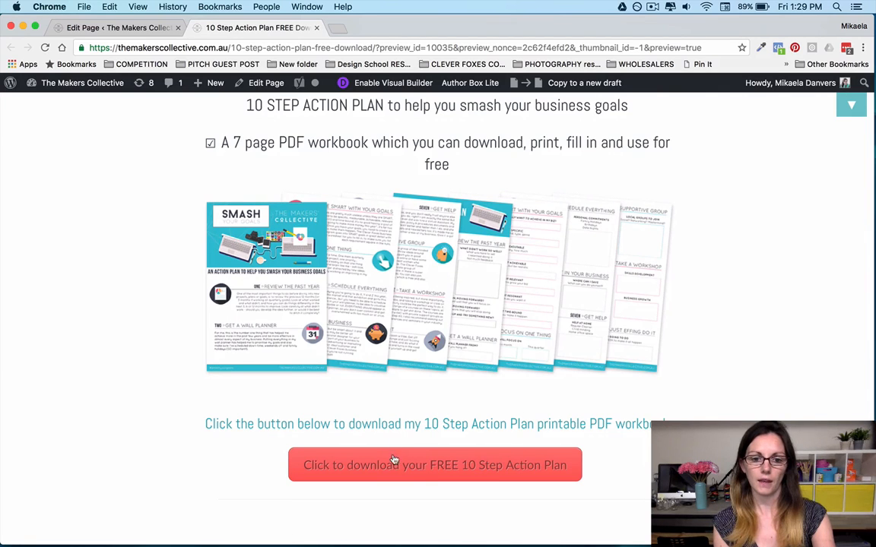
{"action": "left_click", "coordinate": [115, 28]}
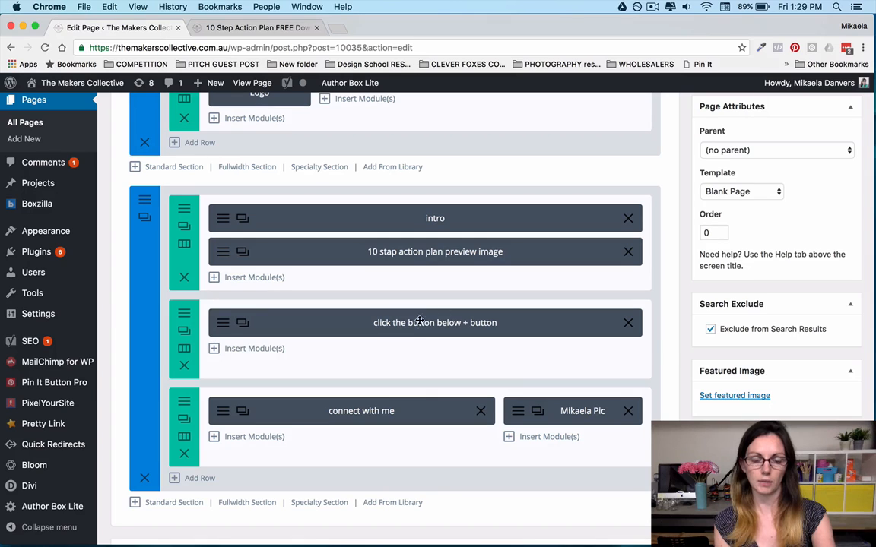
{"action": "scroll", "coordinate": [417, 327], "scroll_direction": "down", "scroll_amount": 1}
{"action": "scroll", "coordinate": [417, 327], "scroll_direction": "down", "scroll_amount": 2}
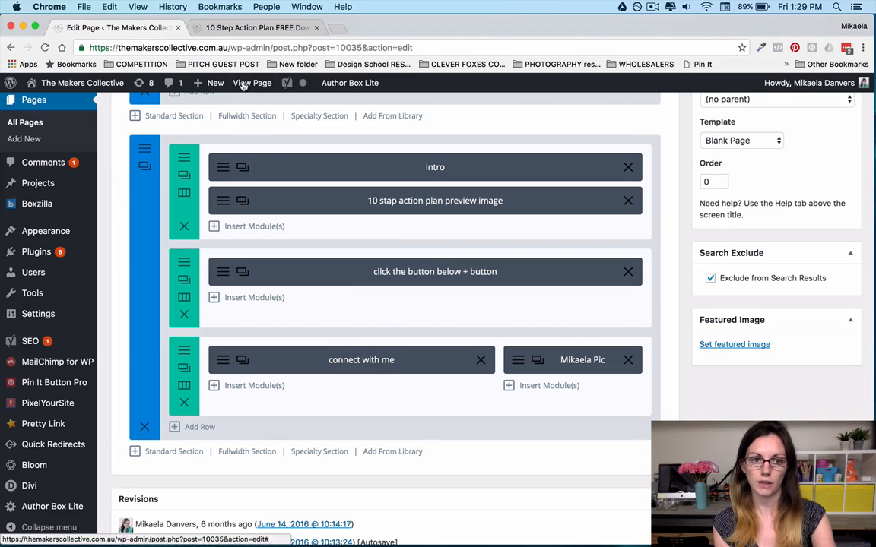
View the thank-you text and portrait below the download button in the page preview, dismissing the community sign-up popup.
{"action": "left_click", "coordinate": [235, 27]}
{"action": "scroll", "coordinate": [348, 261], "scroll_direction": "down", "scroll_amount": 3}
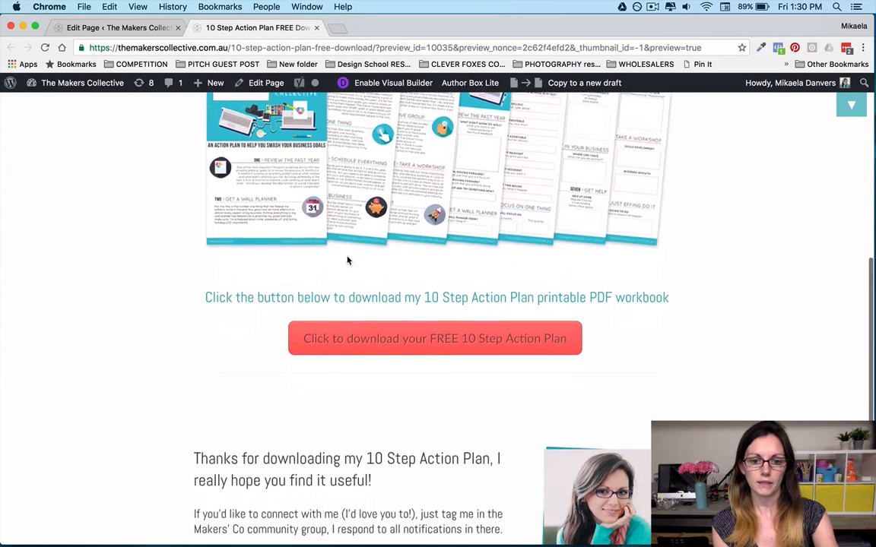
{"action": "scroll", "coordinate": [347, 261], "scroll_direction": "down", "scroll_amount": 2}
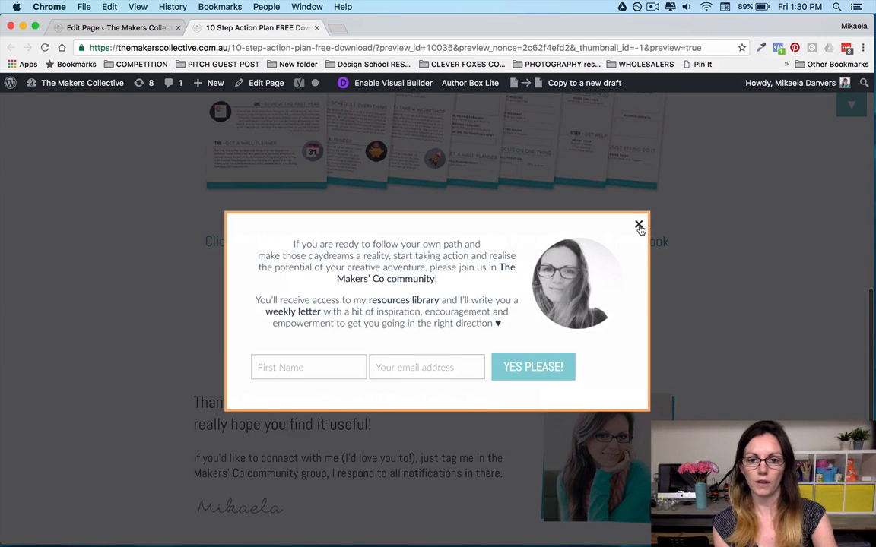
{"action": "left_click", "coordinate": [639, 224]}
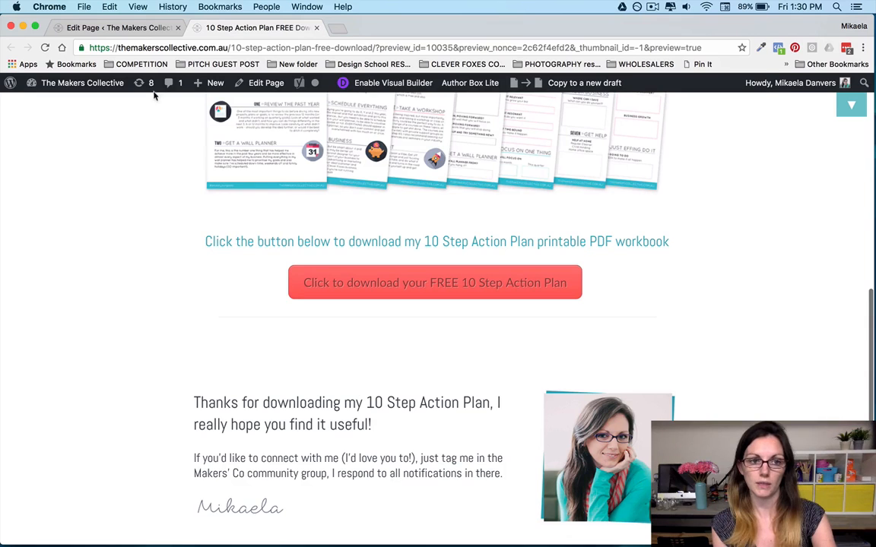
Back in the page editor, check the portrait image module's settings beside the connect with me module and close them unchanged.
{"action": "left_click", "coordinate": [128, 30]}
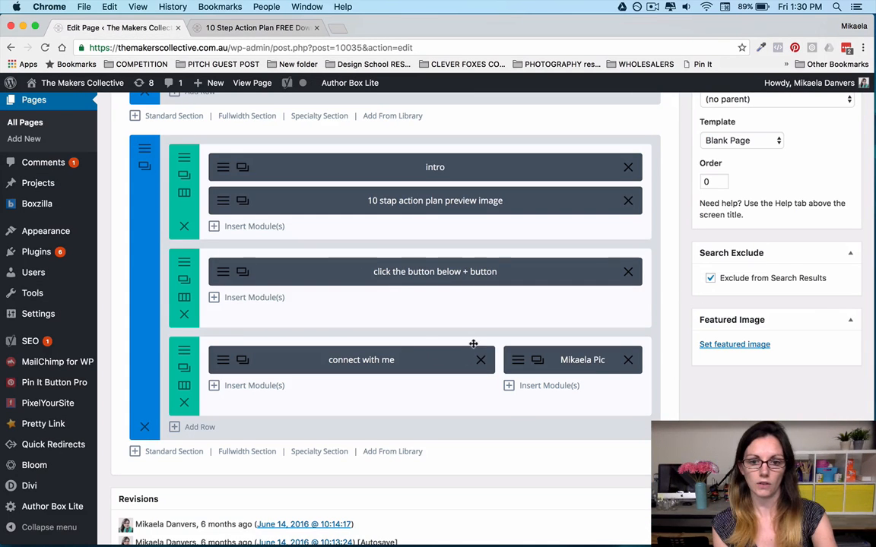
{"action": "left_click", "coordinate": [514, 362]}
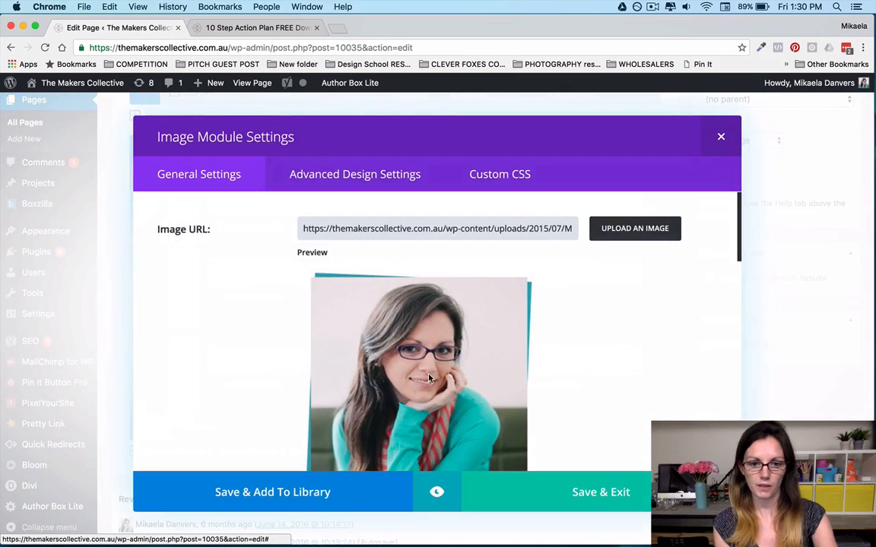
{"action": "left_click", "coordinate": [720, 137]}
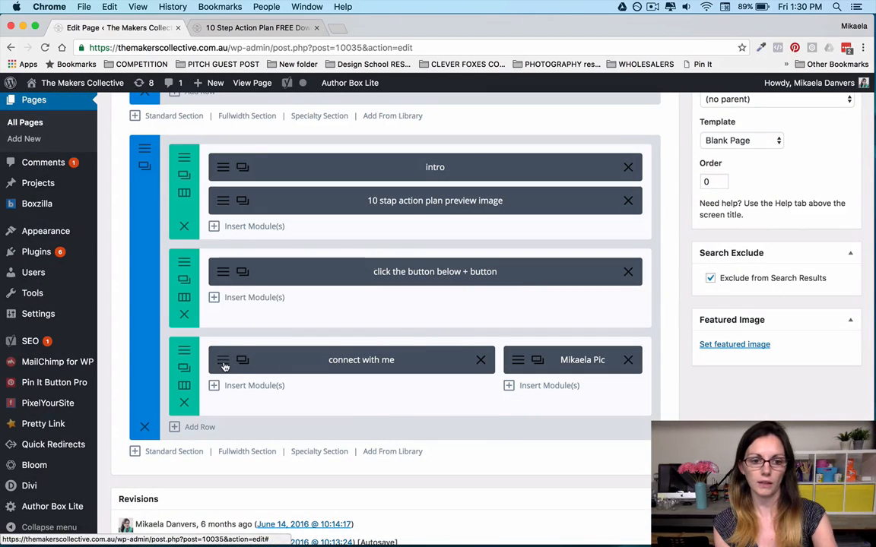
Check the thank-you message in the connect with me Text module's content editor, and save and exit the module.
{"action": "left_click", "coordinate": [270, 365]}
{"action": "scroll", "coordinate": [373, 347], "scroll_direction": "down", "scroll_amount": 5}
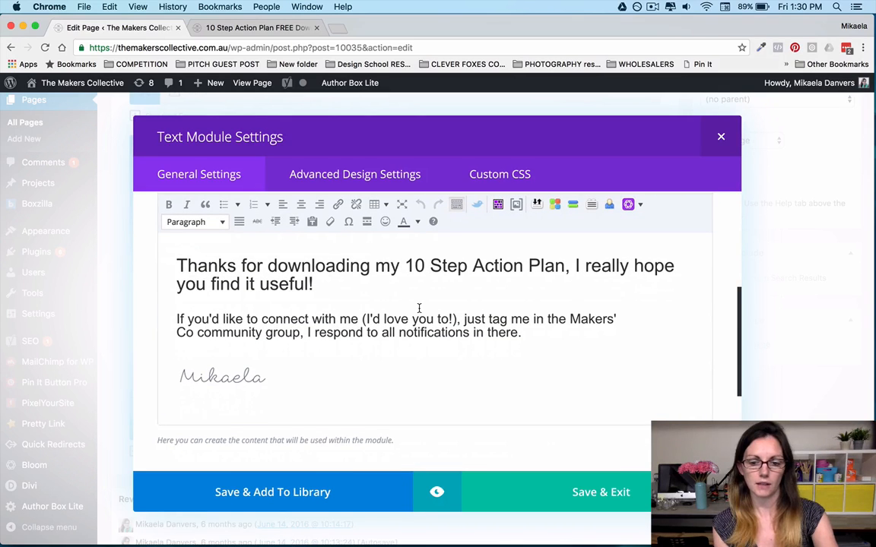
{"action": "left_click", "coordinate": [582, 492]}
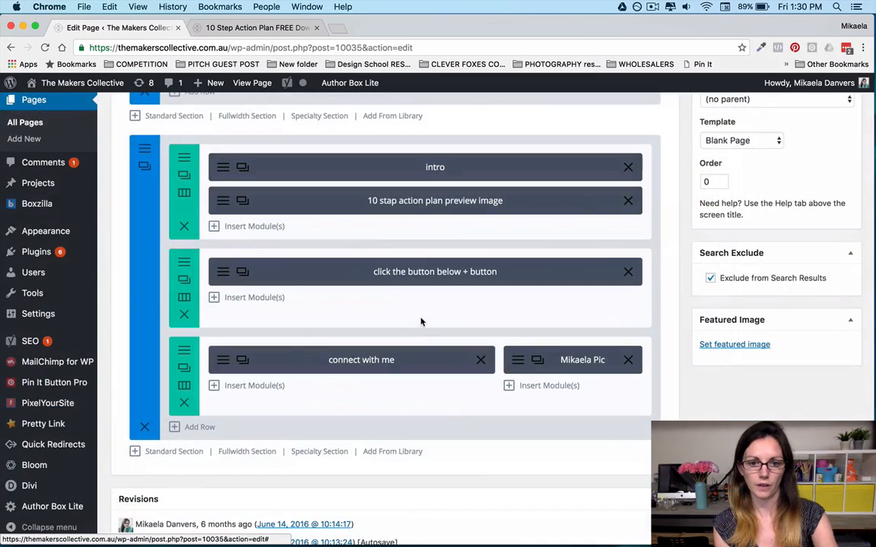
{"action": "scroll", "coordinate": [348, 240], "scroll_direction": "up", "scroll_amount": 6}
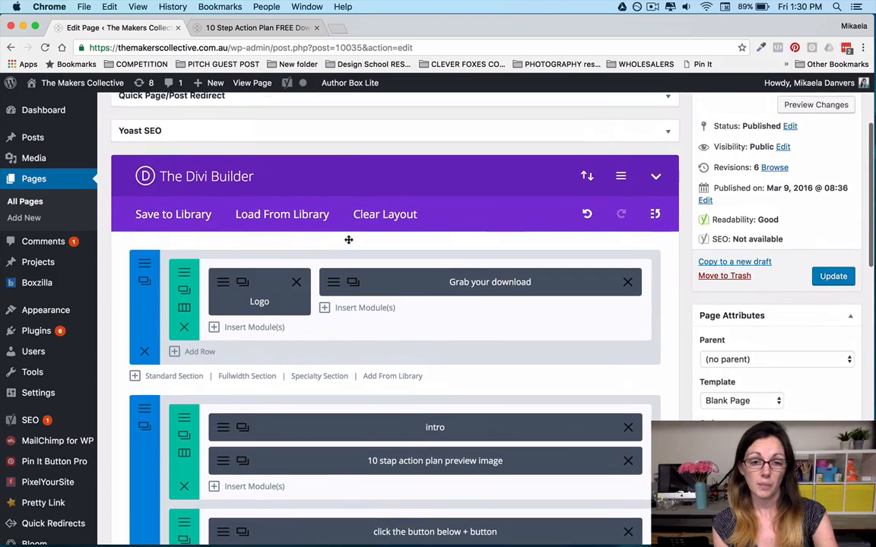
{"action": "scroll", "coordinate": [348, 239], "scroll_direction": "down", "scroll_amount": 1}
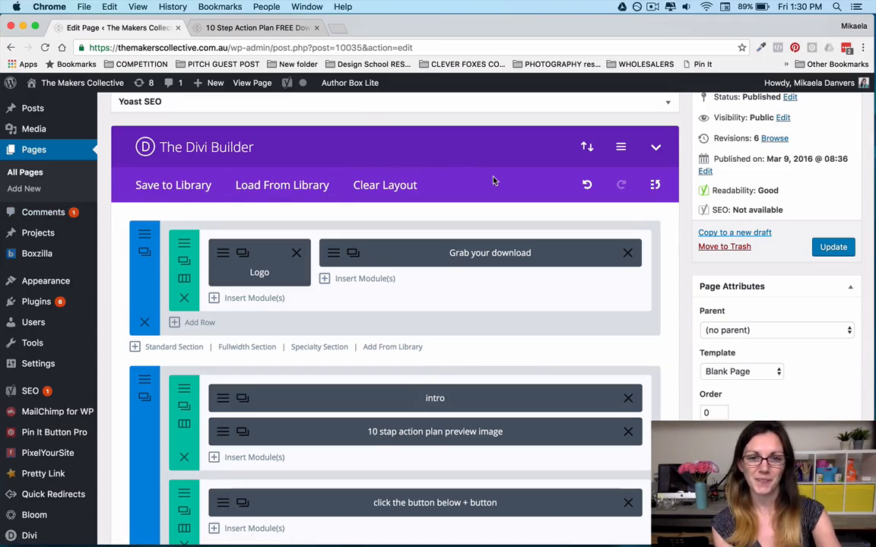
{"action": "scroll", "coordinate": [492, 180], "scroll_direction": "up", "scroll_amount": 3}
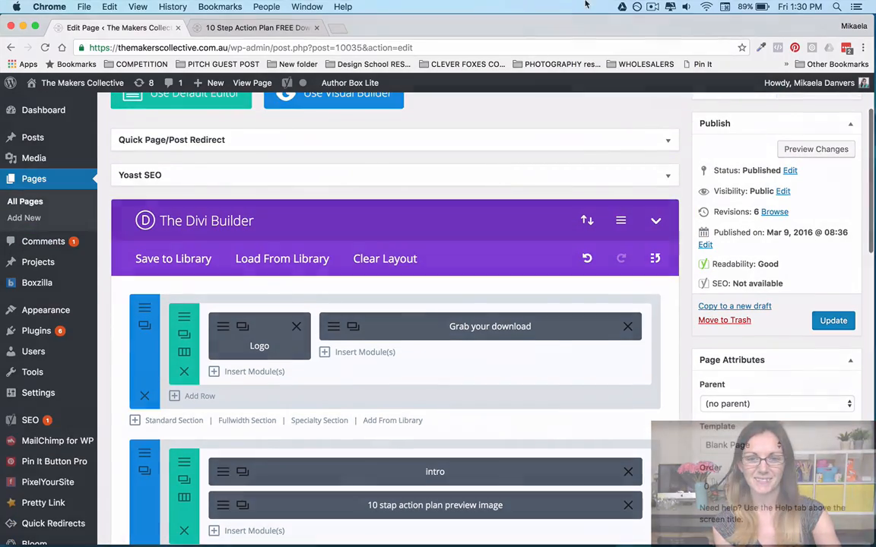